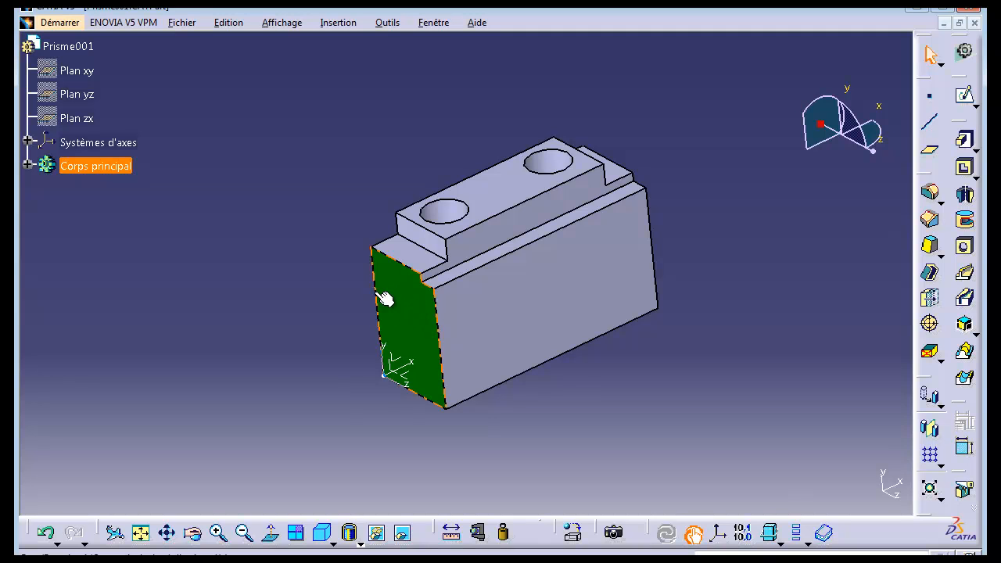
pyautogui.moveTo(346, 291); pyautogui.dragTo(309, 159, button='middle')
pyautogui.moveTo(290, 277); pyautogui.dragTo(398, 357, button='middle')
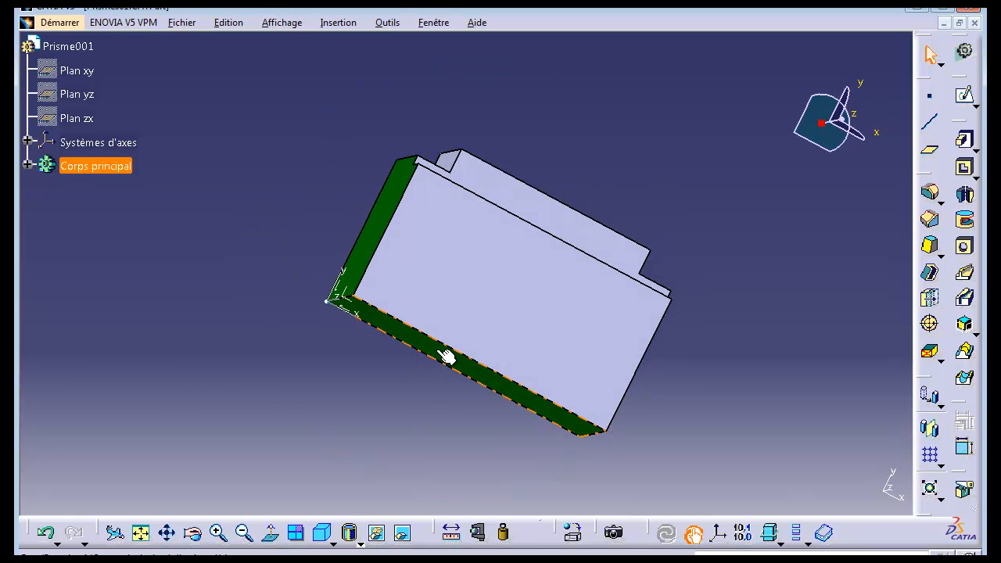
pyautogui.moveTo(300, 123); pyautogui.dragTo(273, 277, button='middle')
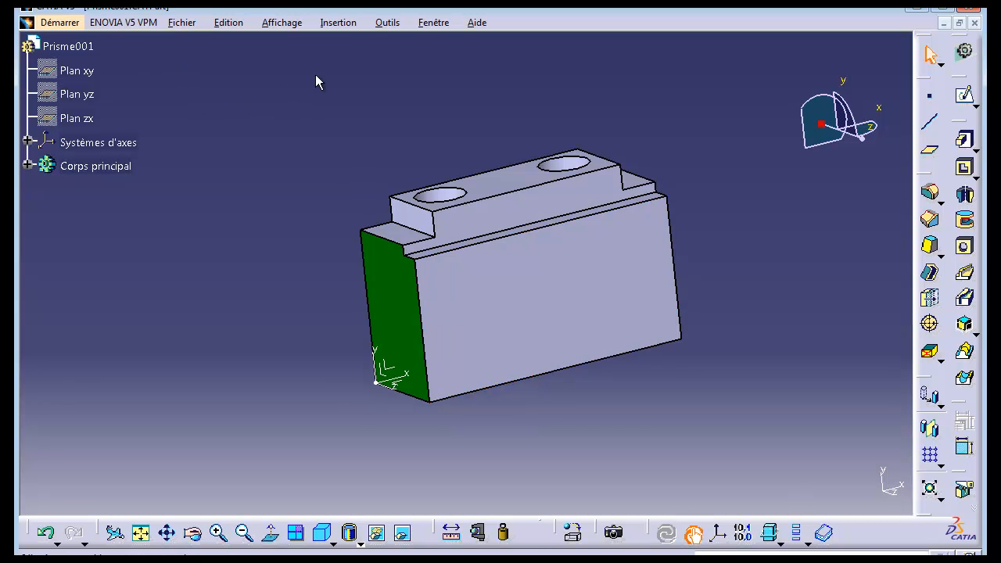
# - Check the general Usinage options for the setting that creates a CATPart model to store geometry, and accept the options
pyautogui.click(387, 23)
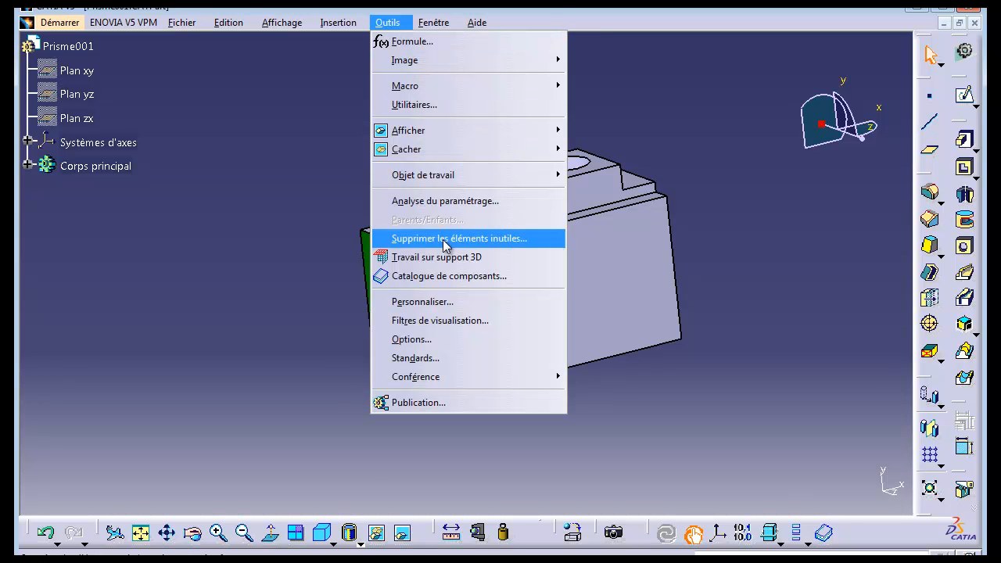
pyautogui.click(457, 339)
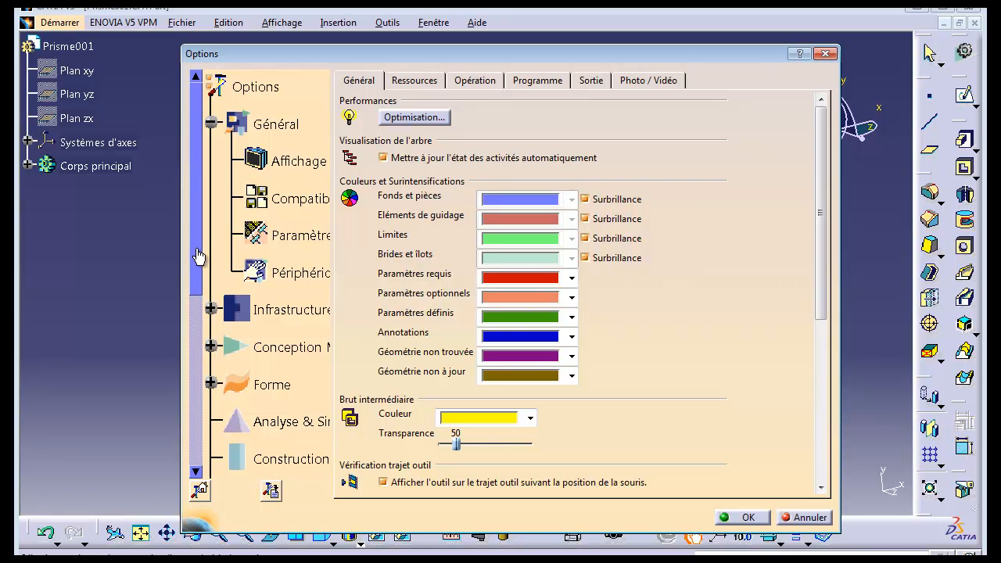
pyautogui.scroll(-6, 286, 270)
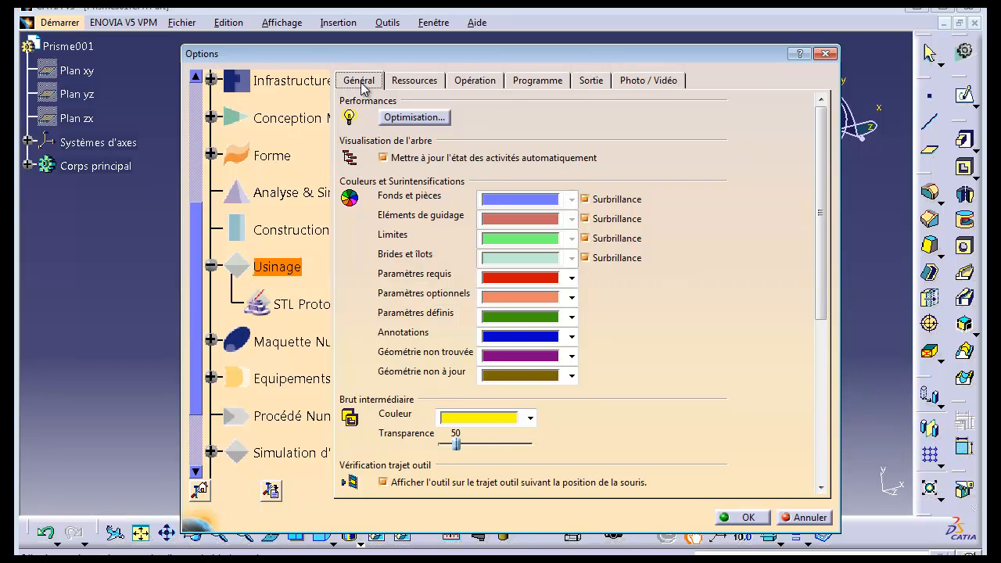
pyautogui.moveTo(819, 147); pyautogui.dragTo(819, 329)
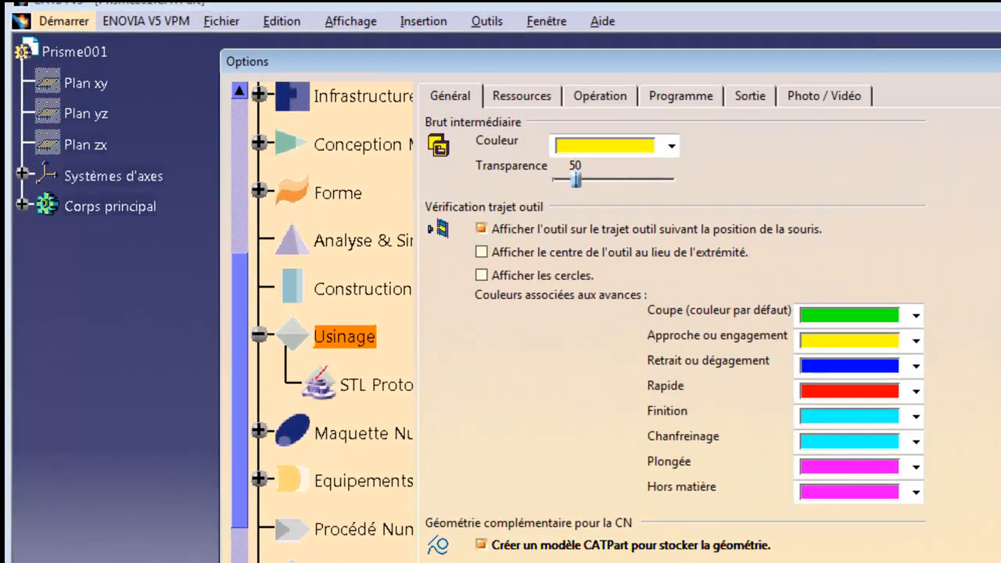
pyautogui.click(739, 517)
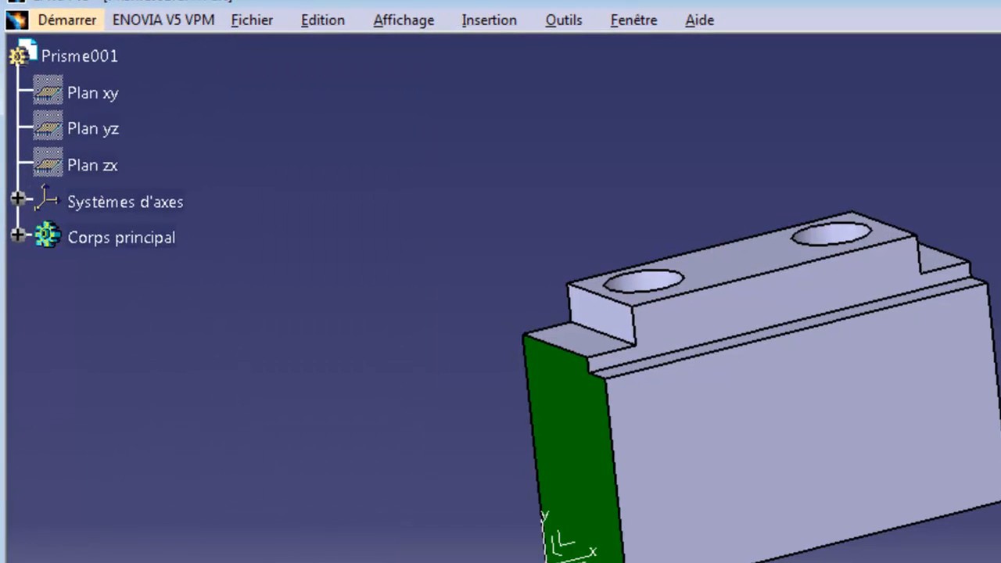
# - Switch from the Prisme001 part to the Prismatic Machining workbench
pyautogui.click(69, 21)
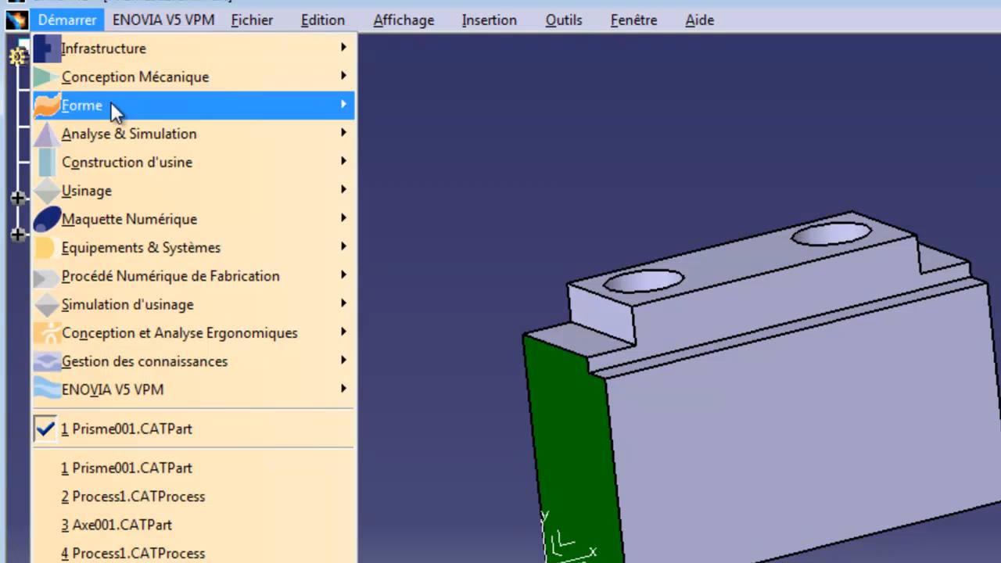
pyautogui.moveTo(146, 198)
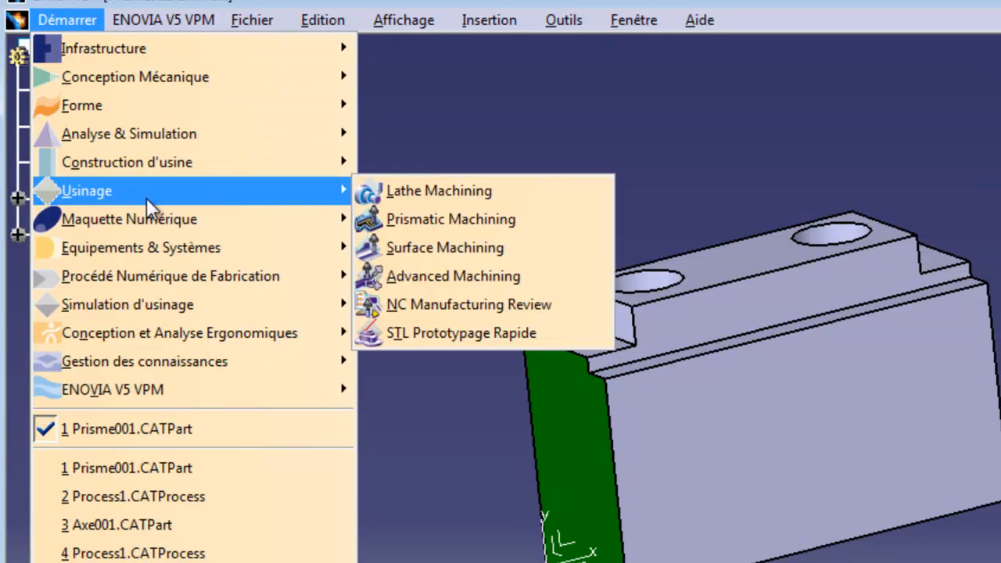
pyautogui.click(459, 219)
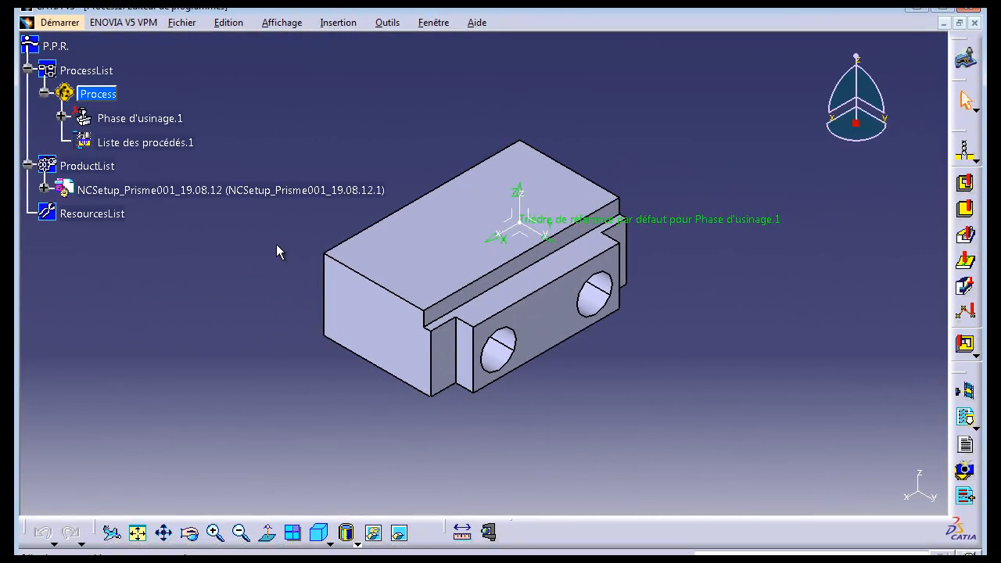
# - Orient the part with its two holes facing up and the green end face visible, and fit it in the view
pyautogui.moveTo(277, 246); pyautogui.dragTo(223, 156, button='middle')
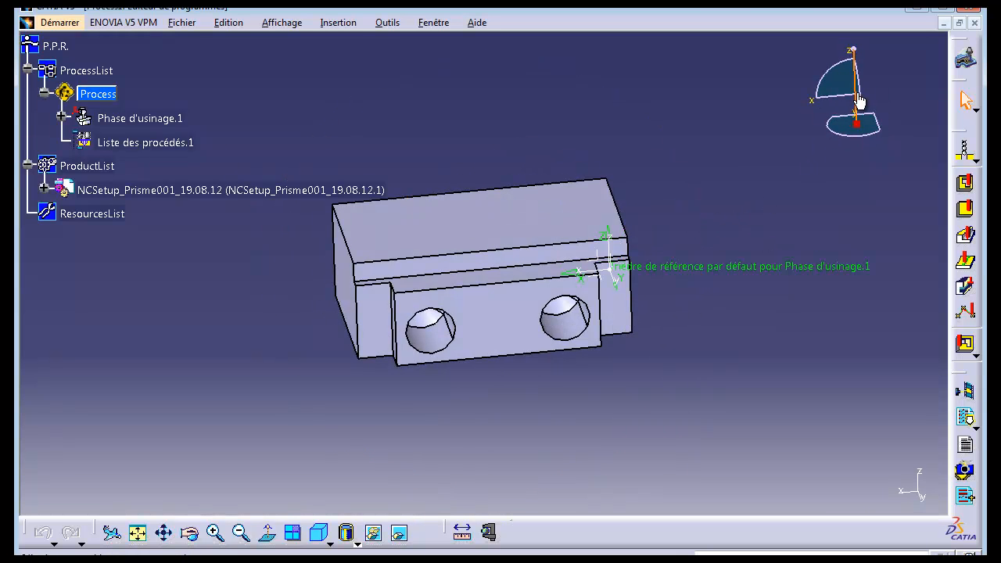
pyautogui.click(191, 534)
pyautogui.moveTo(420, 407); pyautogui.dragTo(426, 147)
pyautogui.click(191, 534)
pyautogui.moveTo(668, 300); pyautogui.dragTo(297, 255)
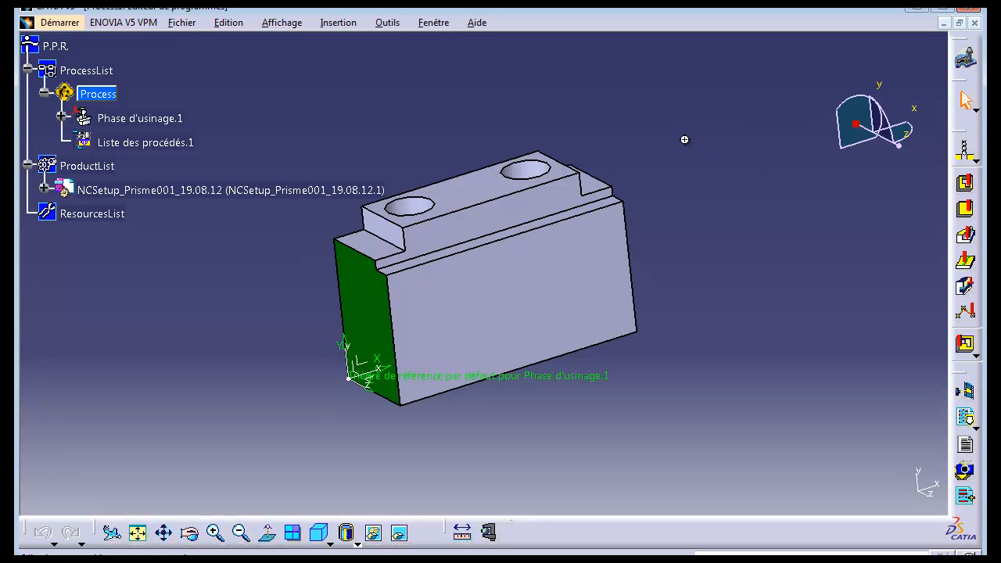
pyautogui.moveTo(685, 140)
pyautogui.mouseDown(button='middle')
pyautogui.moveTo(696, 150)
pyautogui.moveTo(684, 151)
pyautogui.moveTo(691, 142)
pyautogui.mouseUp(button='middle')
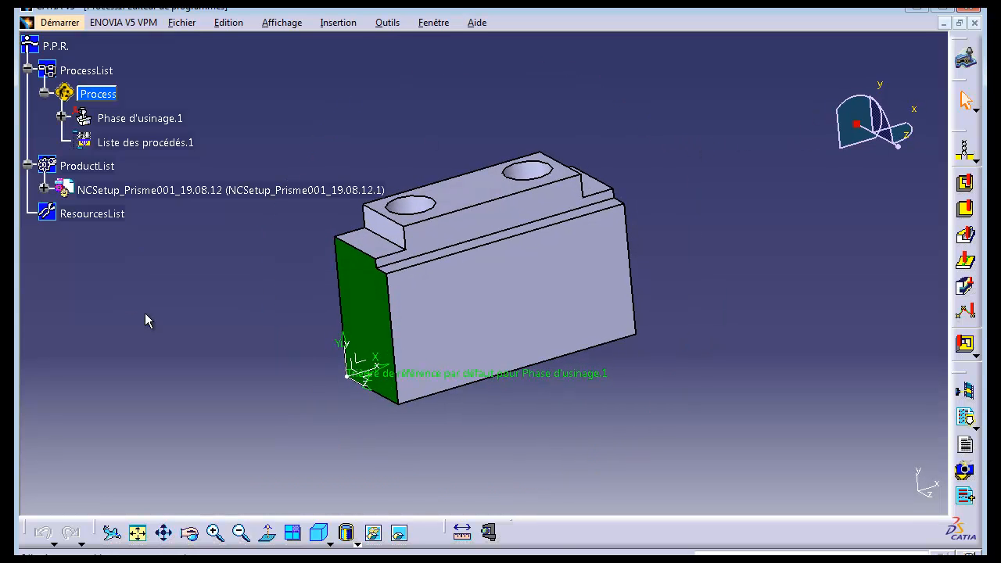
pyautogui.click(190, 532)
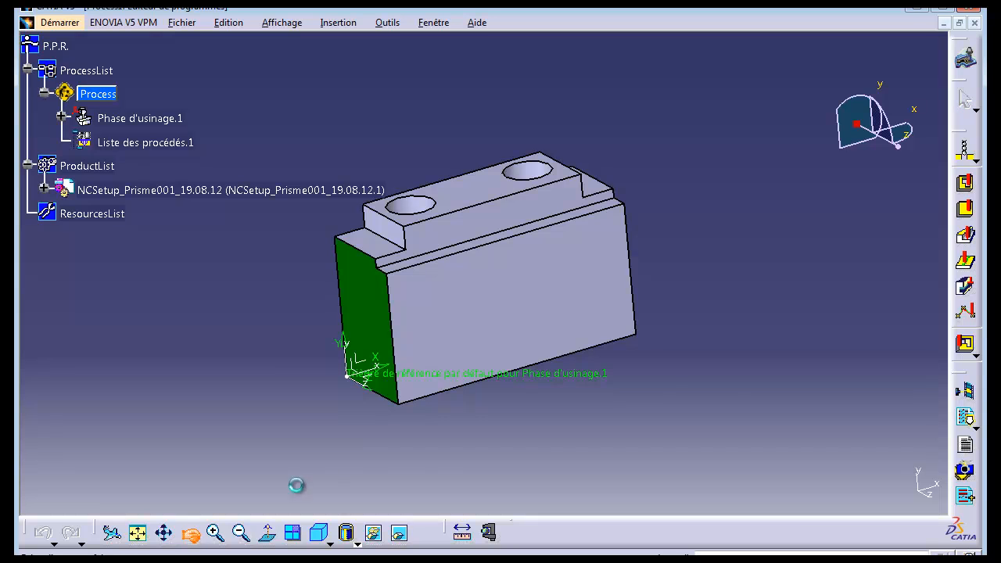
pyautogui.moveTo(297, 486); pyautogui.dragTo(312, 461)
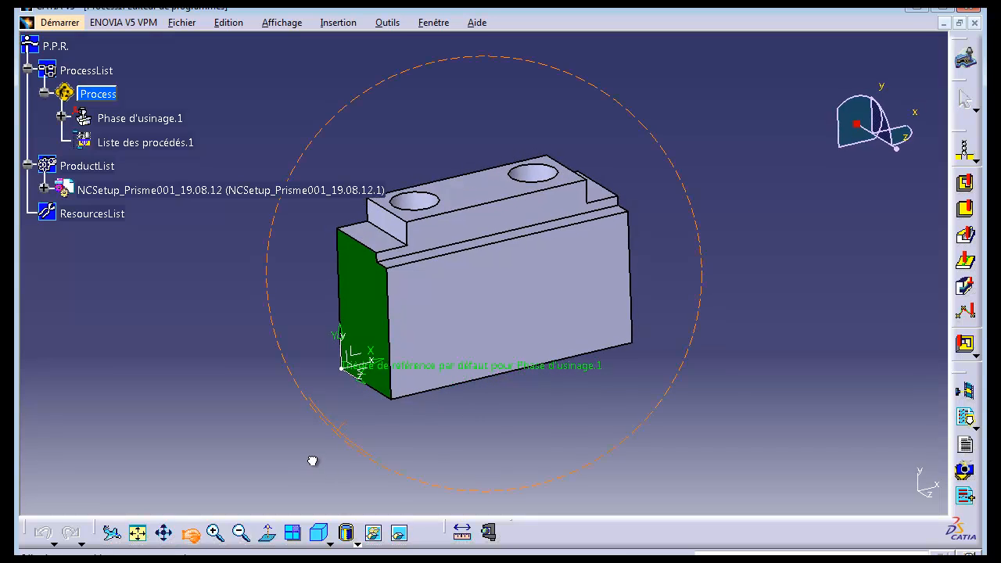
pyautogui.click(139, 532)
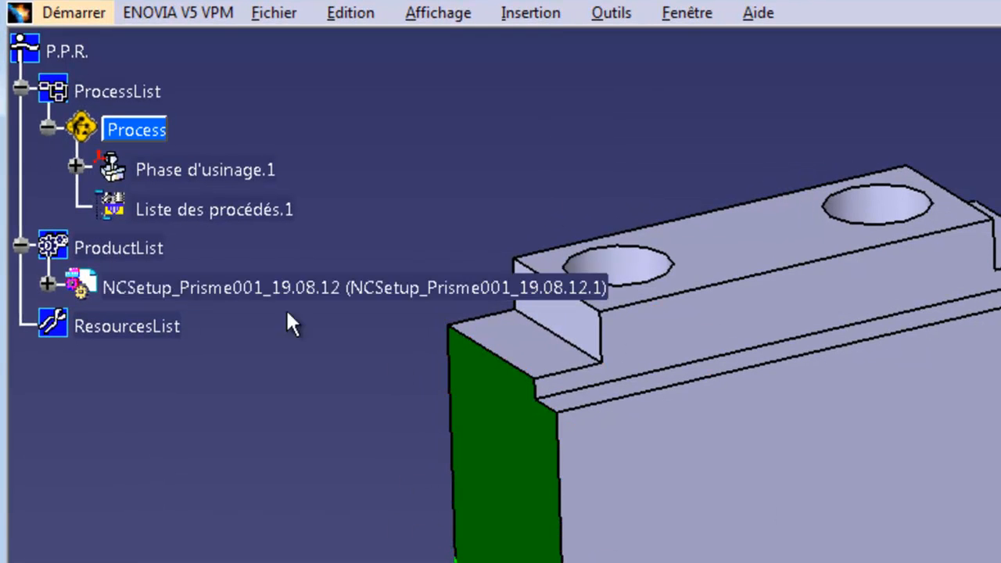
# - Examine the tree contents of Phase d'usinage.1 and the NCSetup product, including its Prisme001 and NCGeometry components
pyautogui.click(75, 167)
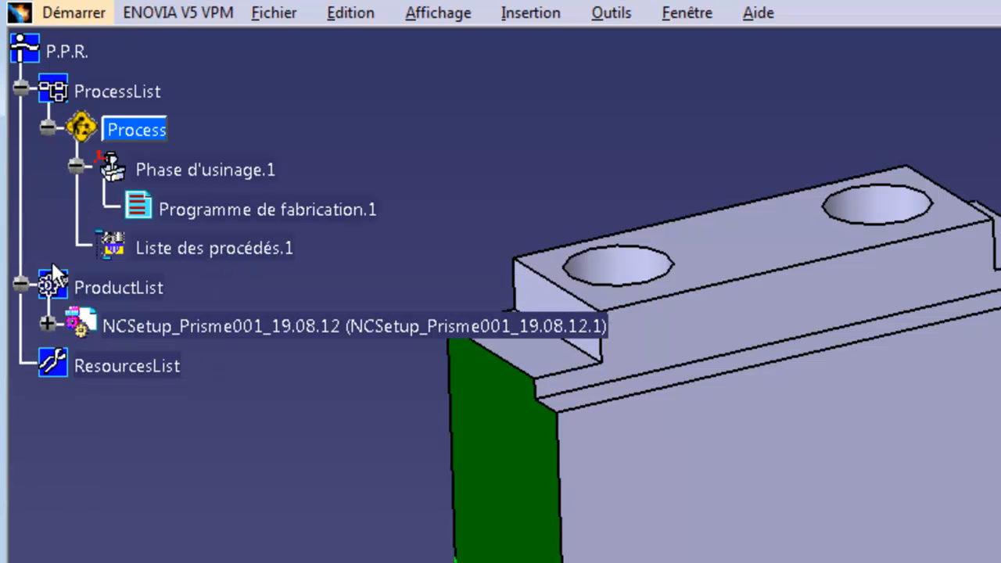
pyautogui.click(48, 324)
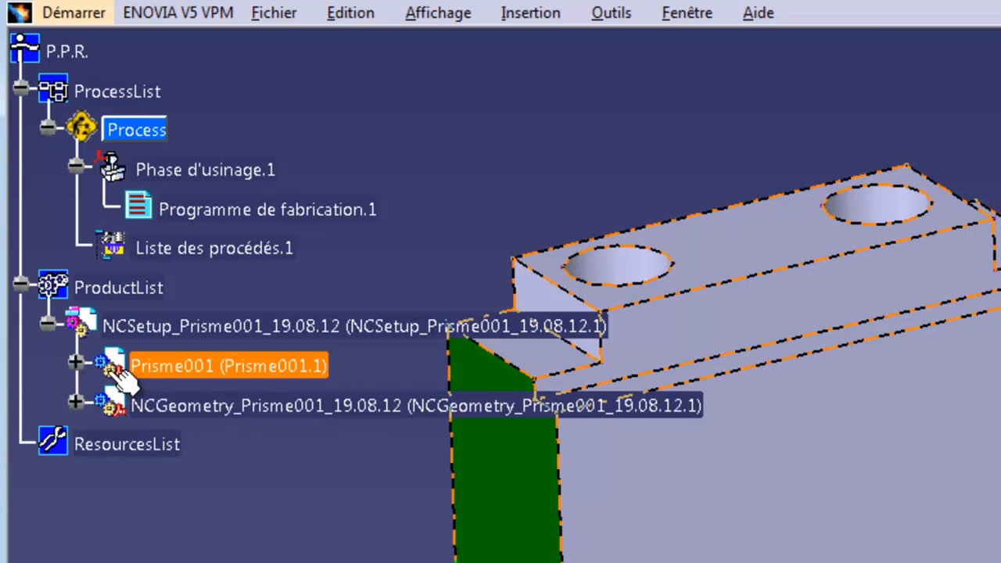
pyautogui.click(76, 361)
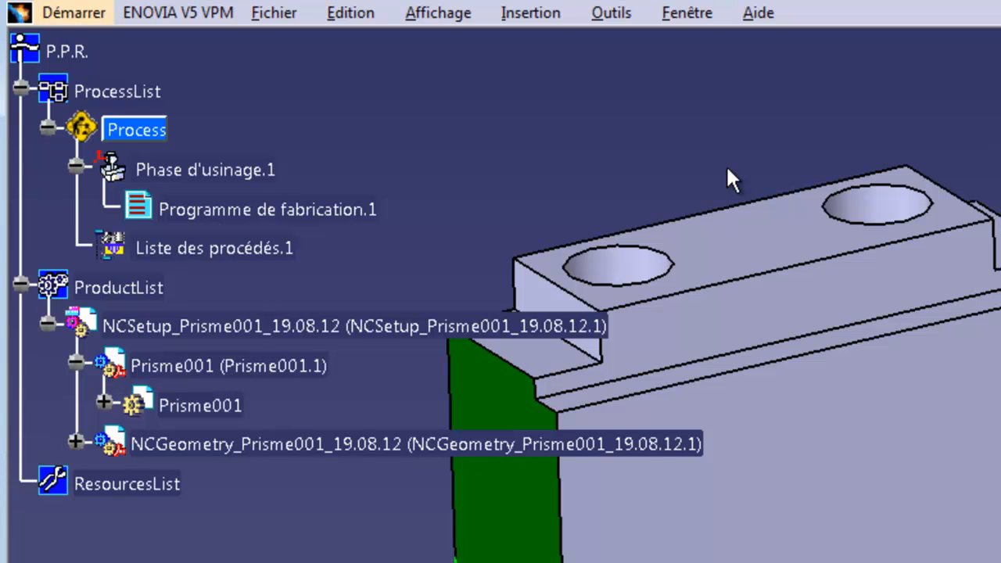
pyautogui.click(77, 442)
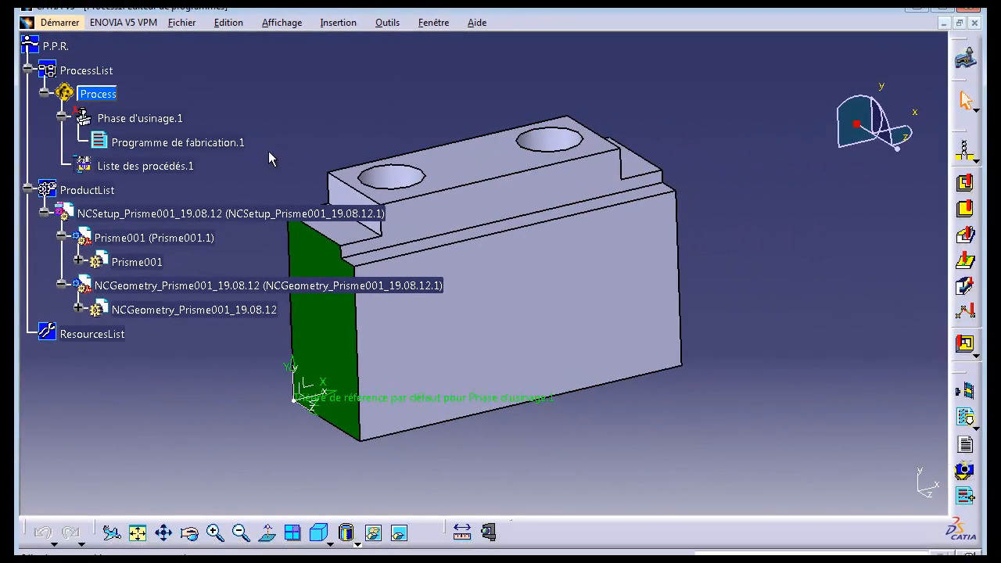
# - Edit Phase d'usinage.1 and place its reference machining axis origin on the lower rear corner of the green end face
pyautogui.doubleClick(139, 118)
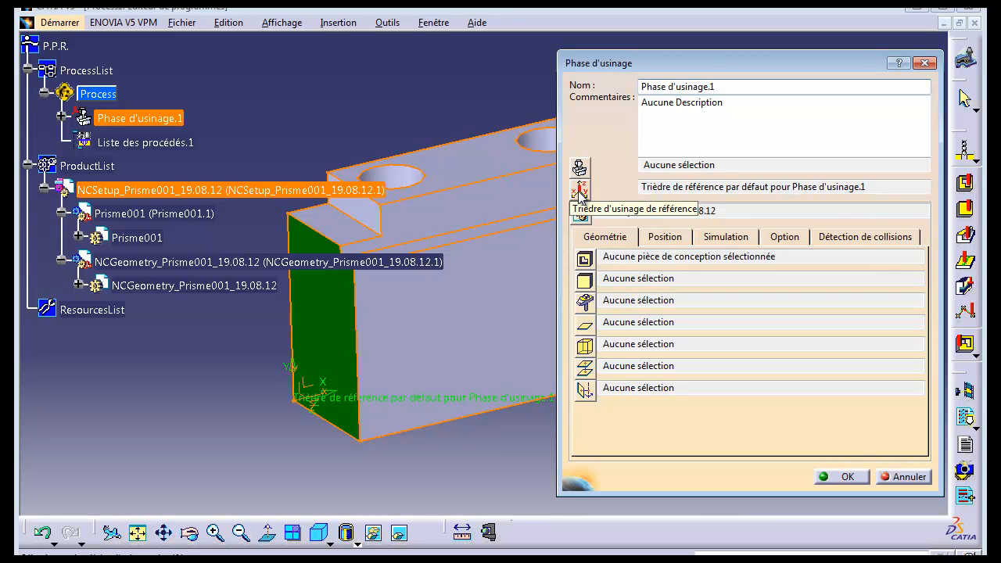
pyautogui.click(578, 191)
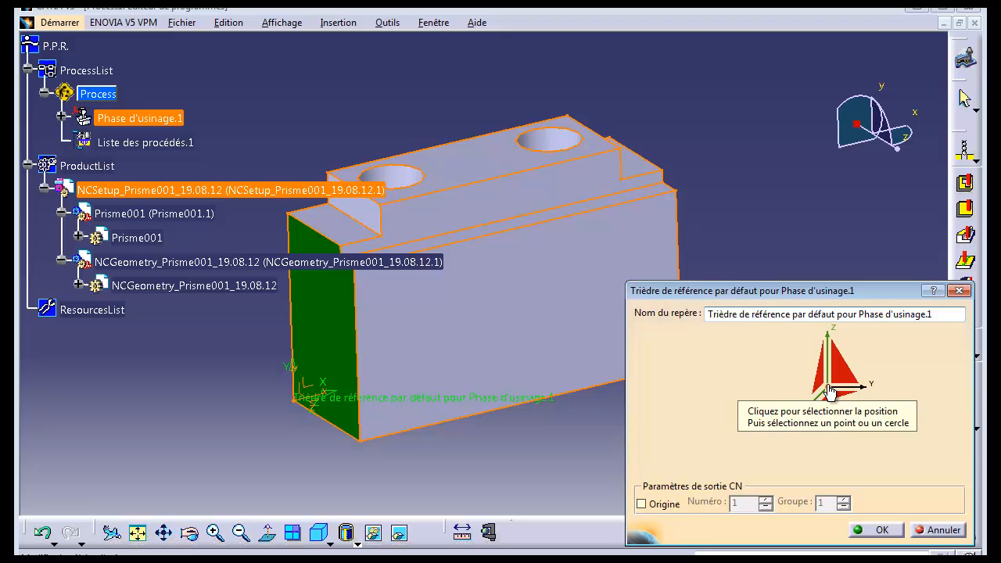
pyautogui.click(802, 387)
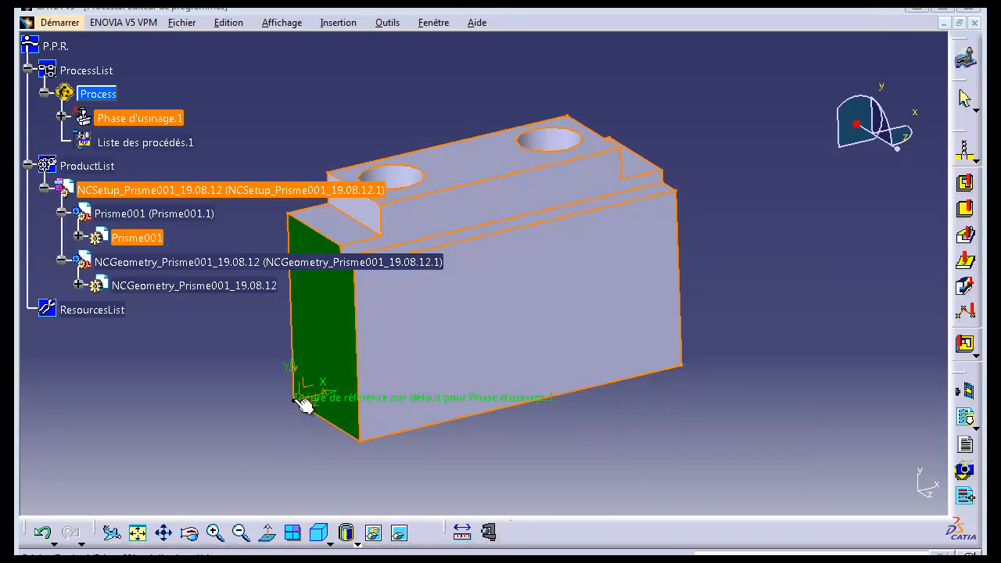
pyautogui.click(304, 404)
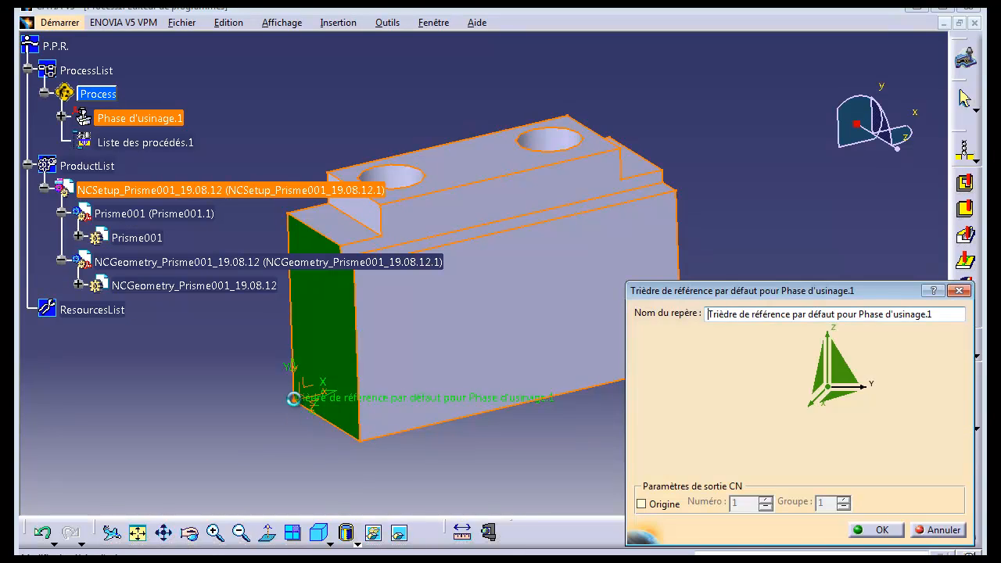
# - Align the machining axis Z direction with the vertical edge of the green face, inverted to point upward
pyautogui.click(828, 354)
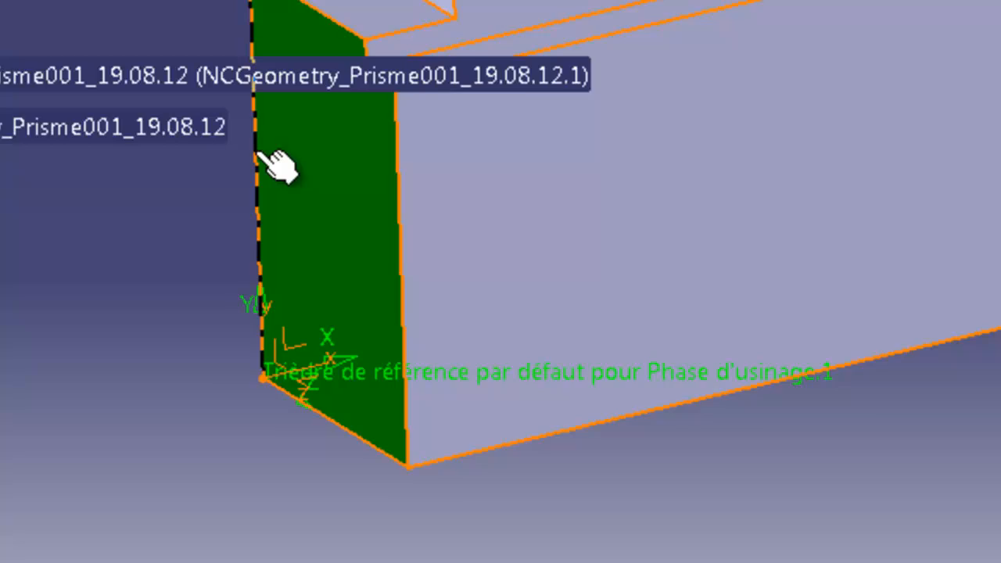
pyautogui.click(289, 290)
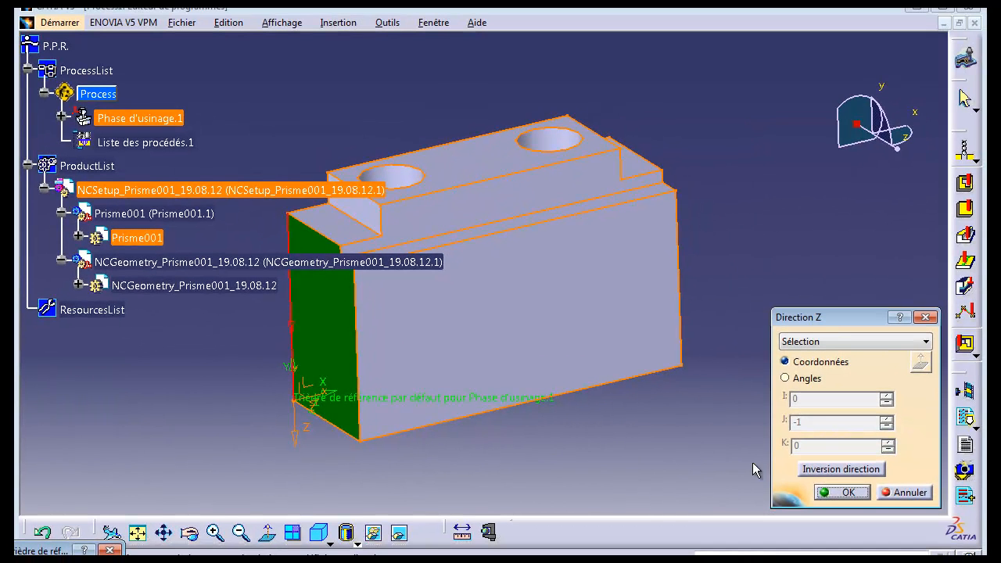
pyautogui.click(825, 469)
pyautogui.click(841, 492)
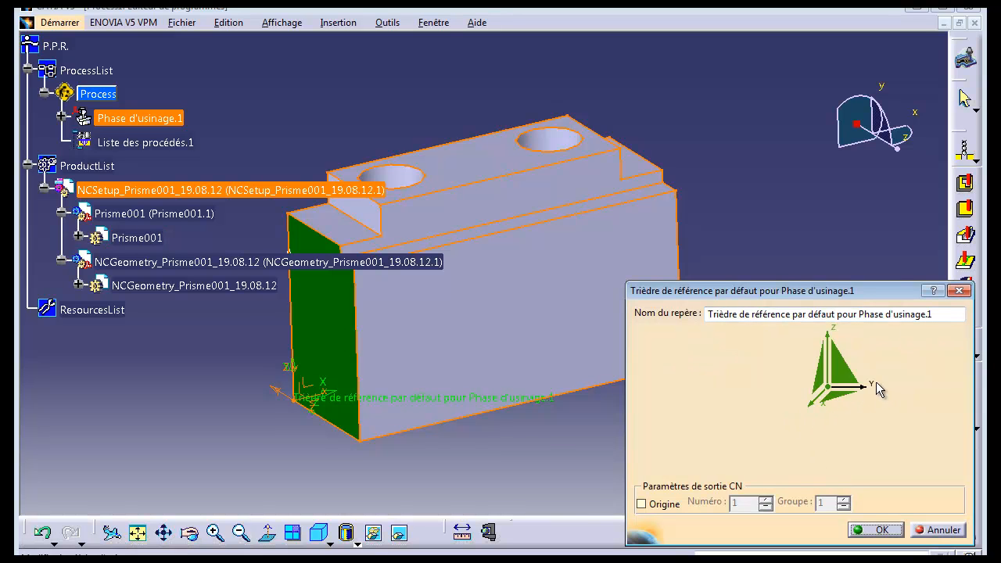
# - Align the machining axis X direction with the part's long upper edge, inverted to I = 1, and validate the axis system
pyautogui.click(814, 407)
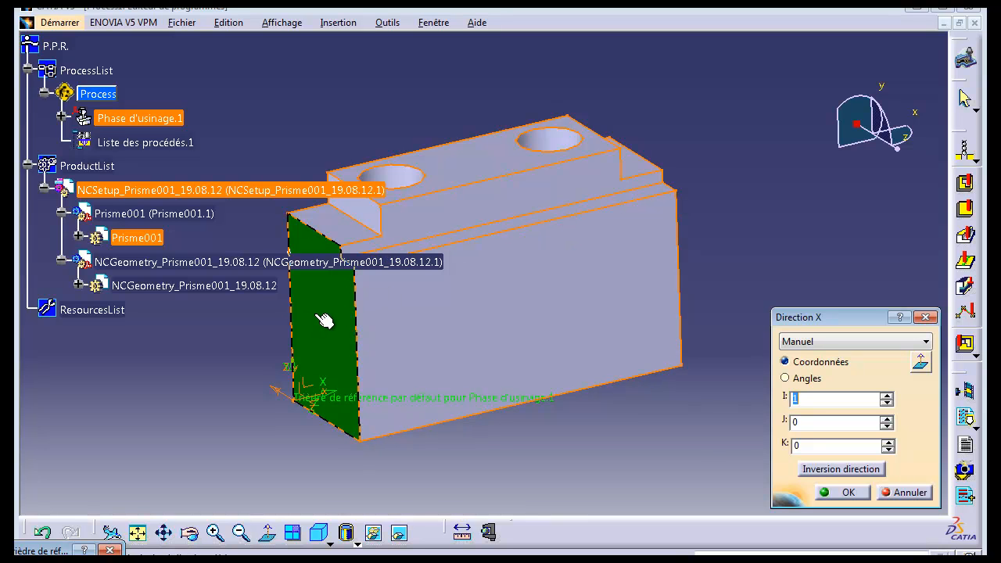
pyautogui.click(524, 233)
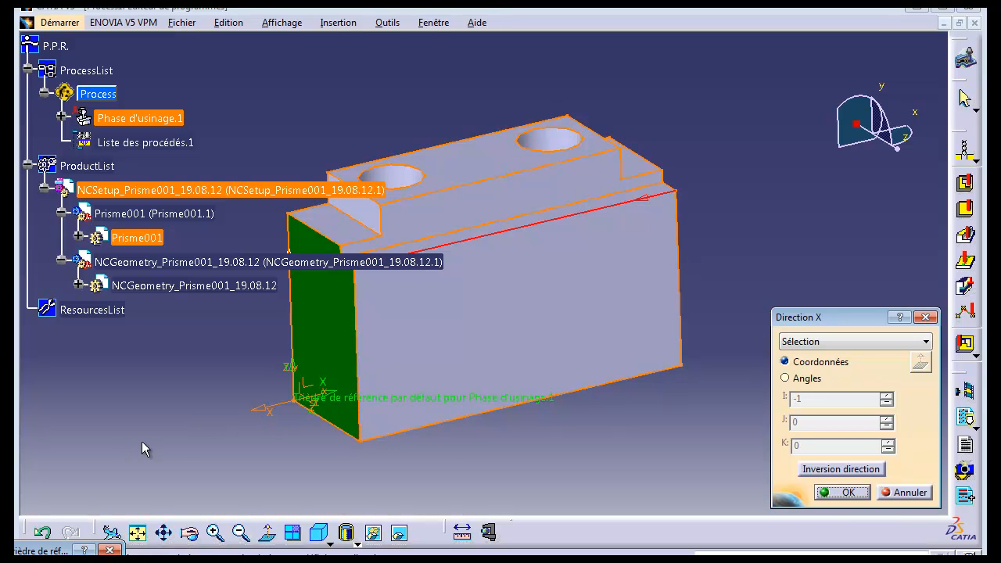
pyautogui.click(843, 469)
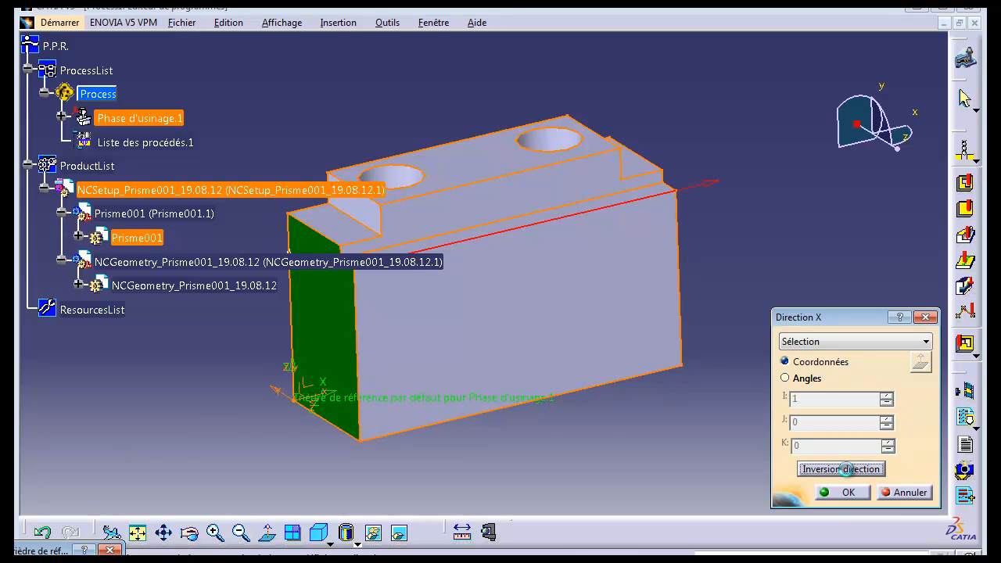
pyautogui.click(846, 493)
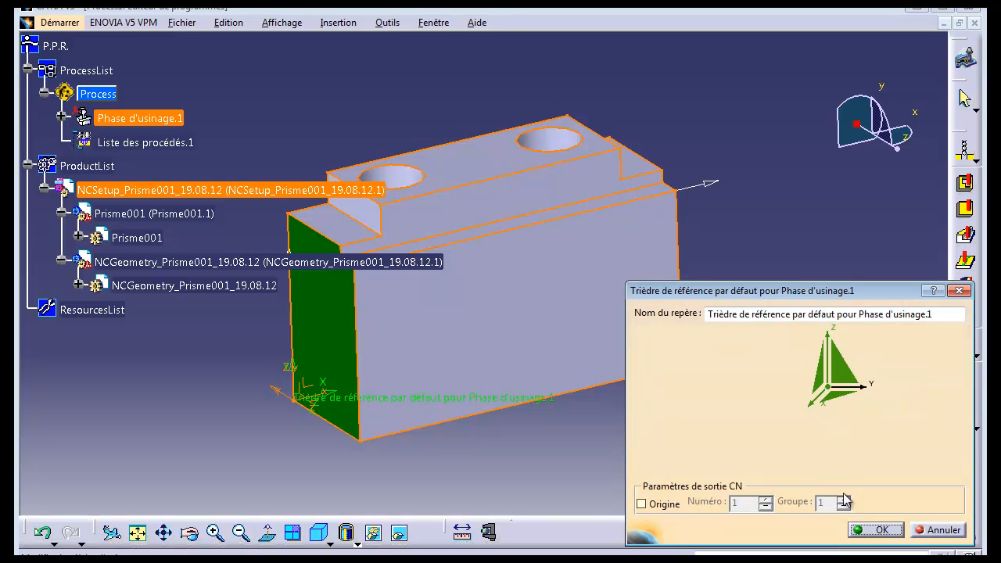
pyautogui.click(865, 530)
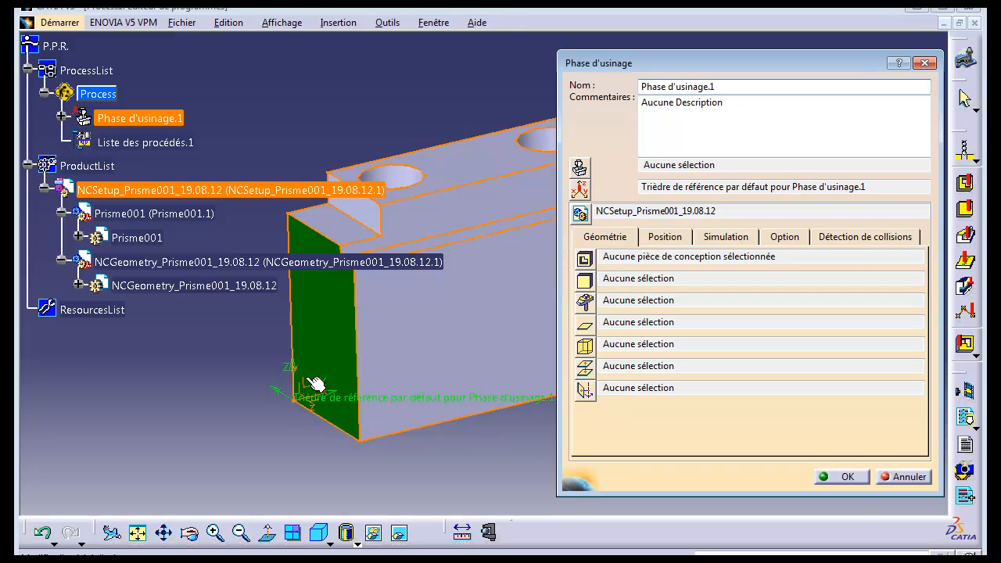
# - Assign Corps principal of Prisme001 as the design part of Phase d'usinage.1
pyautogui.click(585, 261)
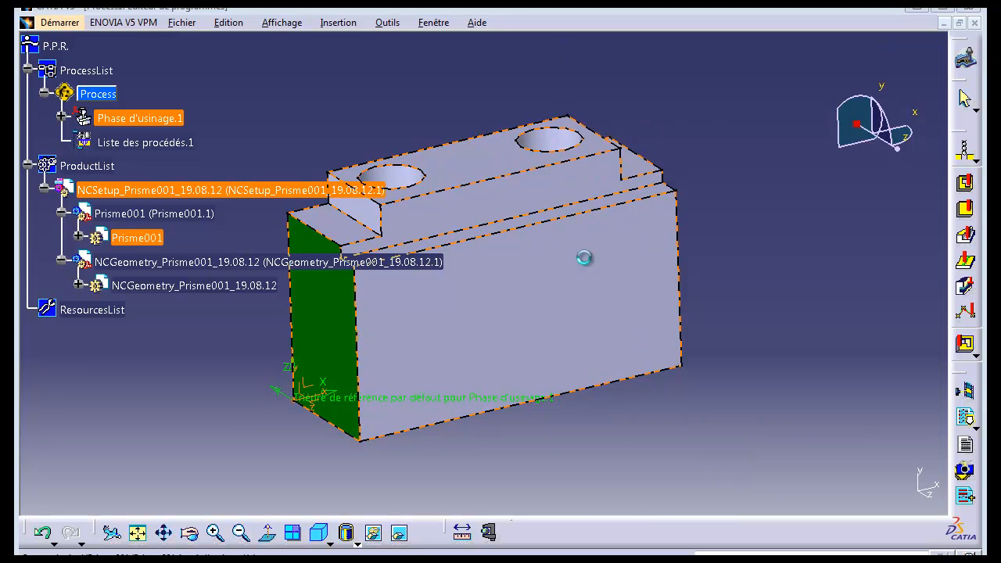
pyautogui.click(78, 237)
pyautogui.click(164, 357)
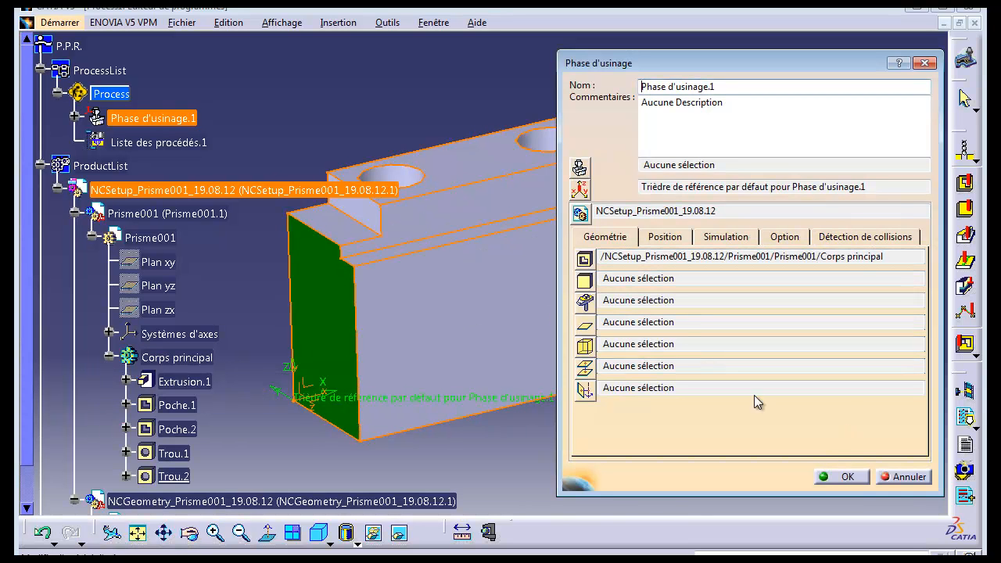
# - Assign Corps principal of NCGeometry_Prisme001_19.08.12 as the stock of Phase d'usinage.1 and validate the machining phase
pyautogui.click(585, 282)
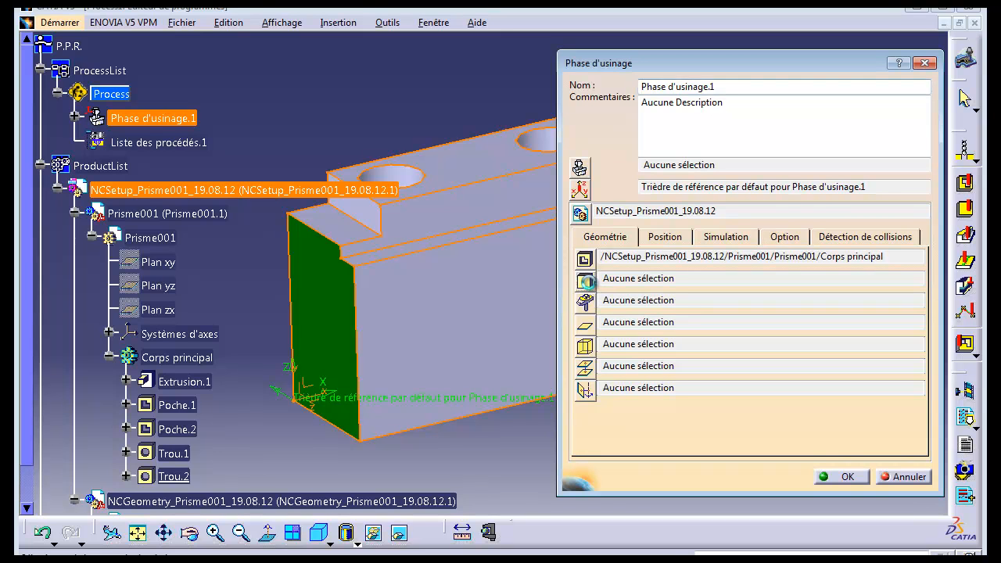
pyautogui.click(75, 213)
pyautogui.click(80, 262)
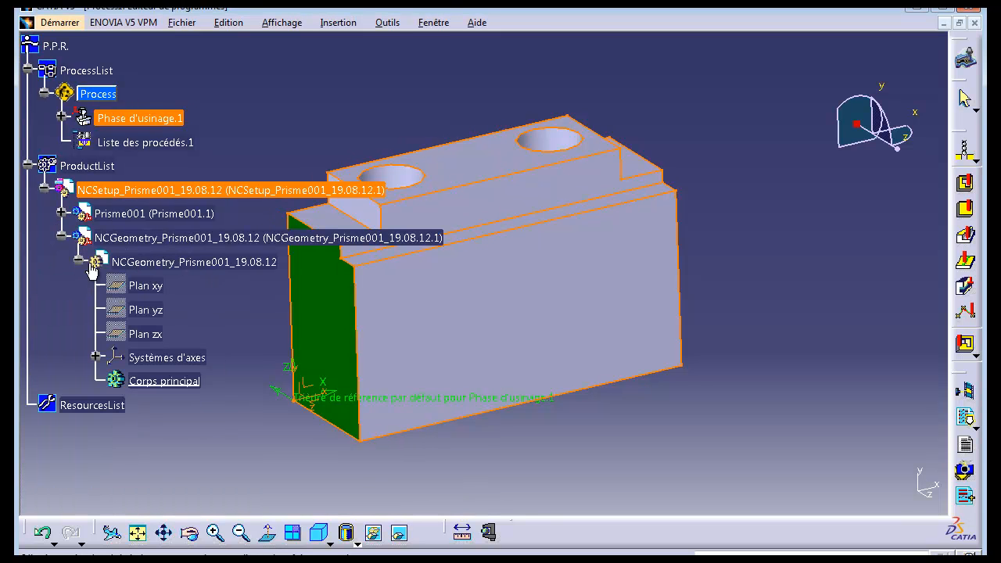
pyautogui.click(181, 383)
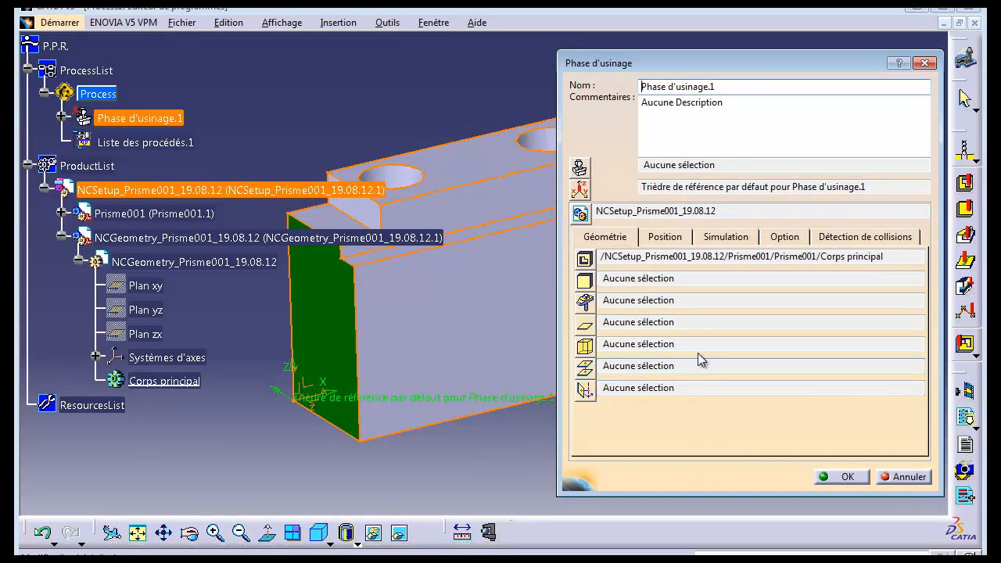
pyautogui.click(584, 282)
pyautogui.click(182, 383)
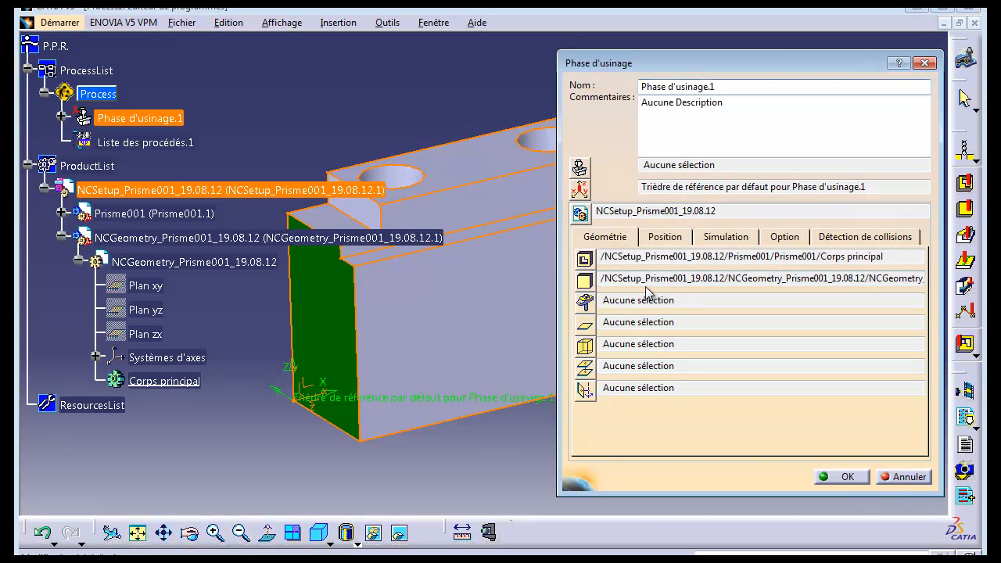
pyautogui.click(843, 477)
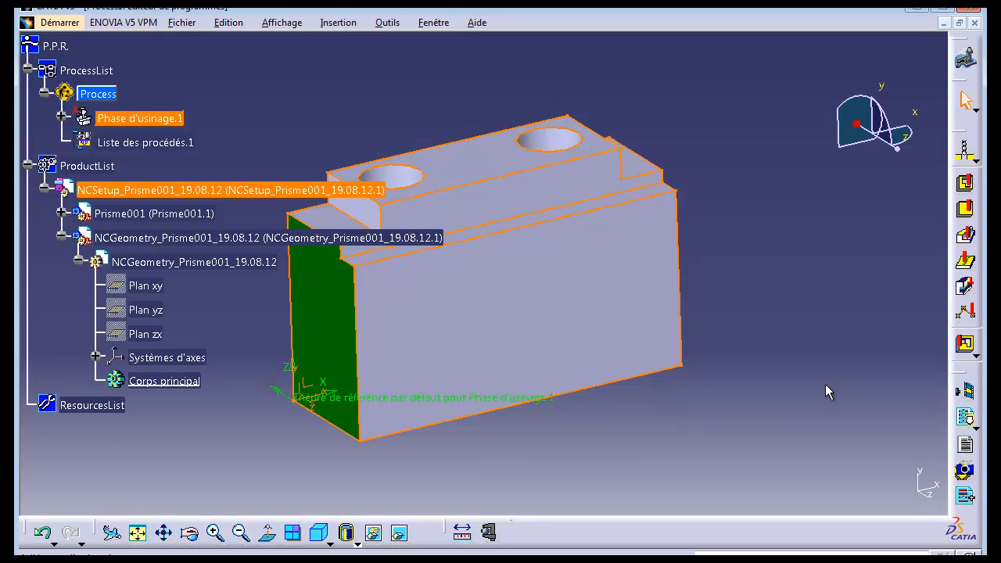
# - Open the save management for all documents and start saving Process1.CATProcess under a chosen location
pyautogui.click(181, 23)
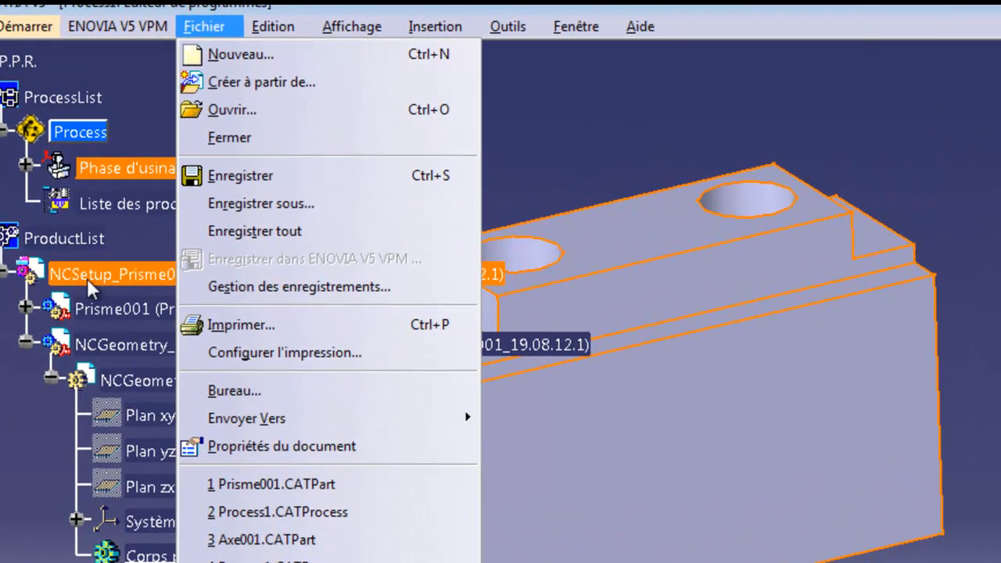
pyautogui.click(268, 286)
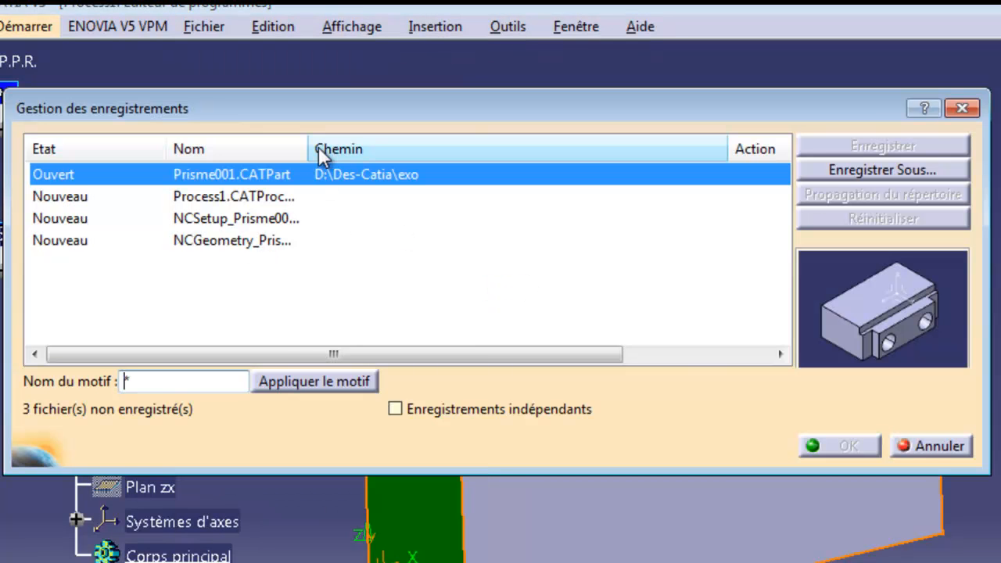
pyautogui.moveTo(308, 149); pyautogui.dragTo(482, 152)
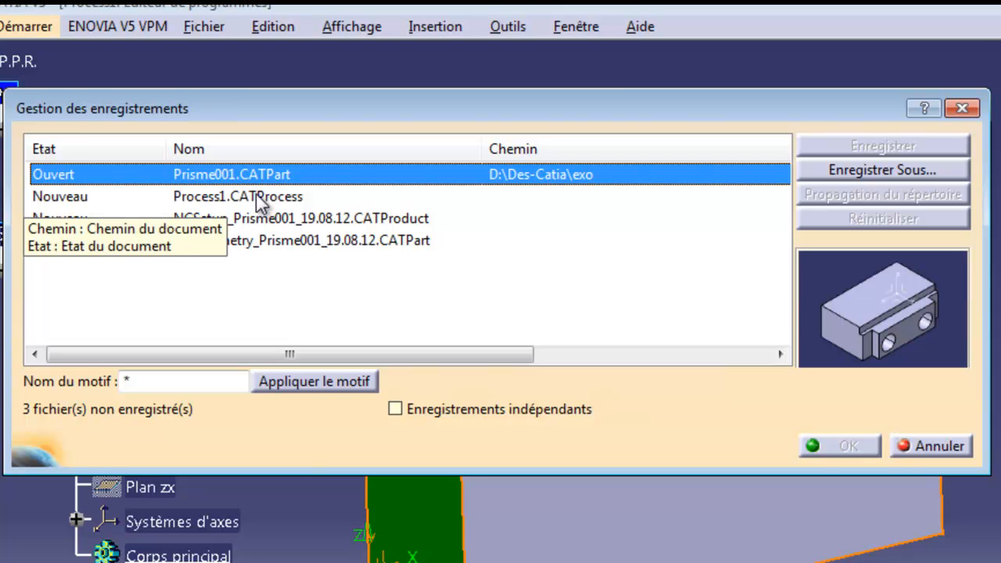
pyautogui.click(262, 200)
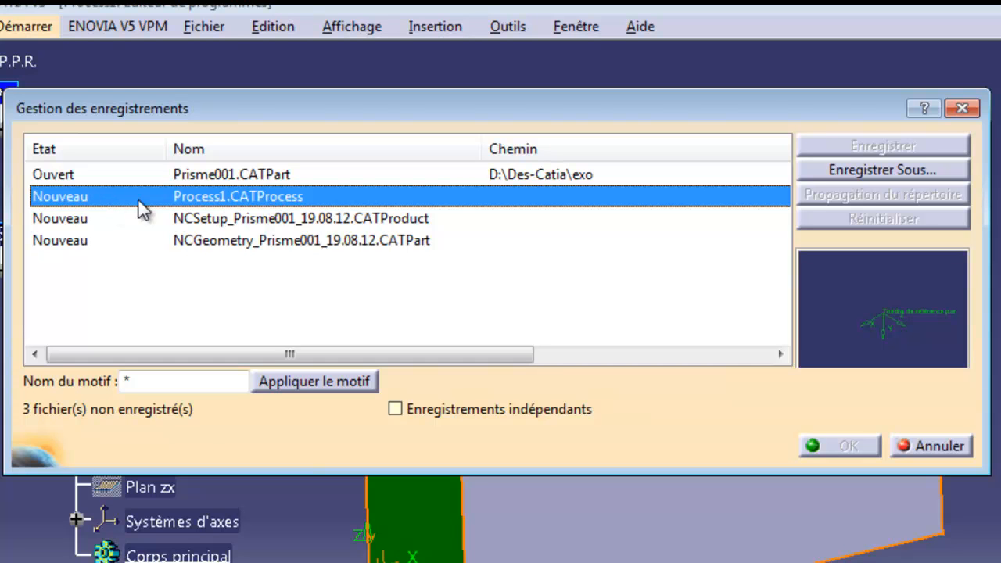
pyautogui.click(841, 169)
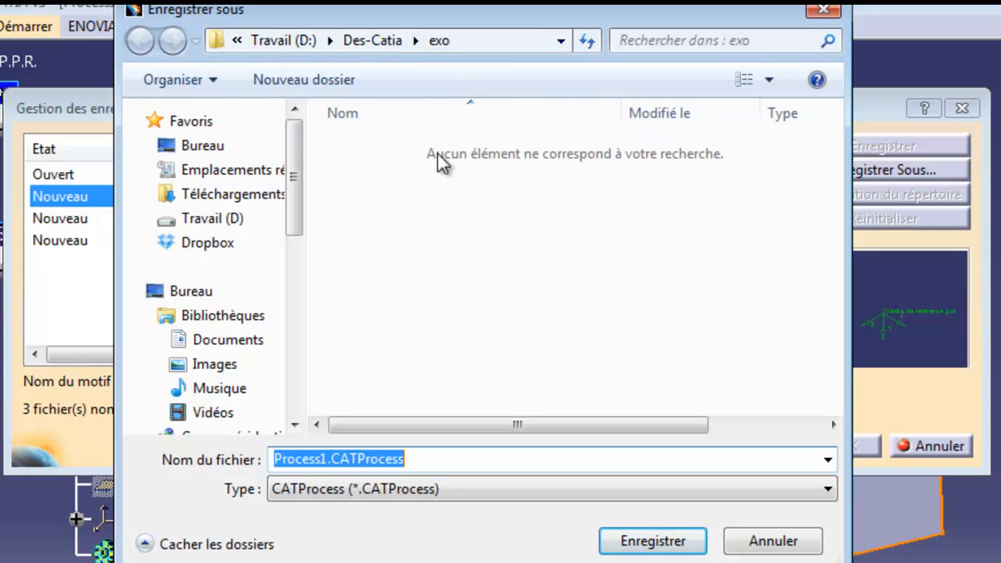
# - Create a folder named process-exo-prisme inside exo and set it as the save location of Process1.CATProcess
pyautogui.click(328, 82)
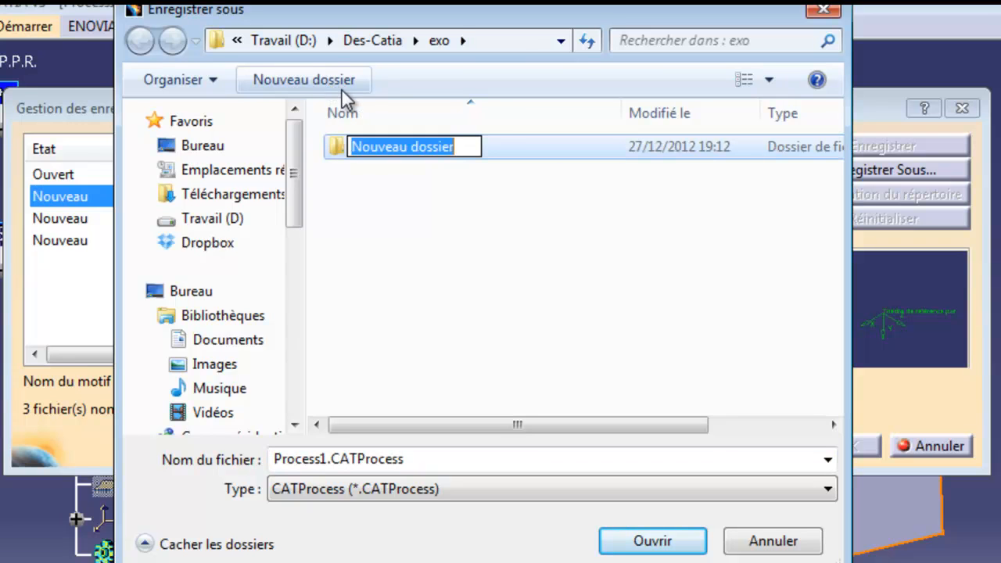
pyautogui.write('process')
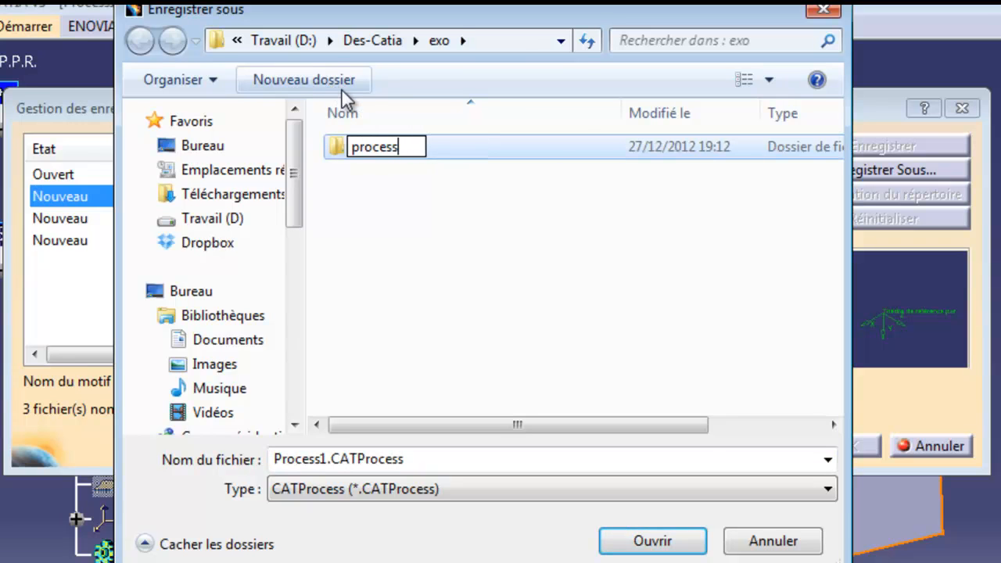
pyautogui.write('-exo-')
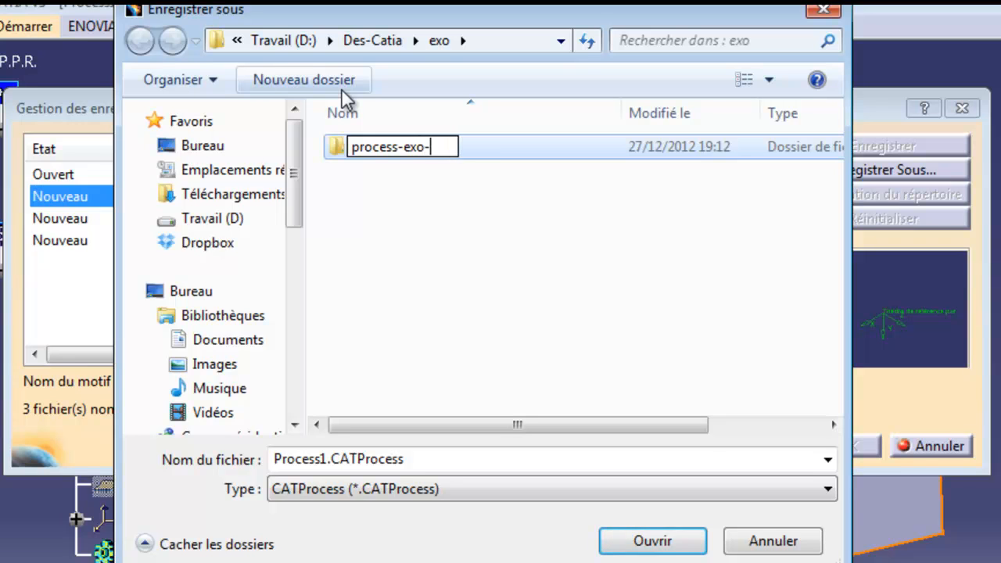
pyautogui.write('prim')
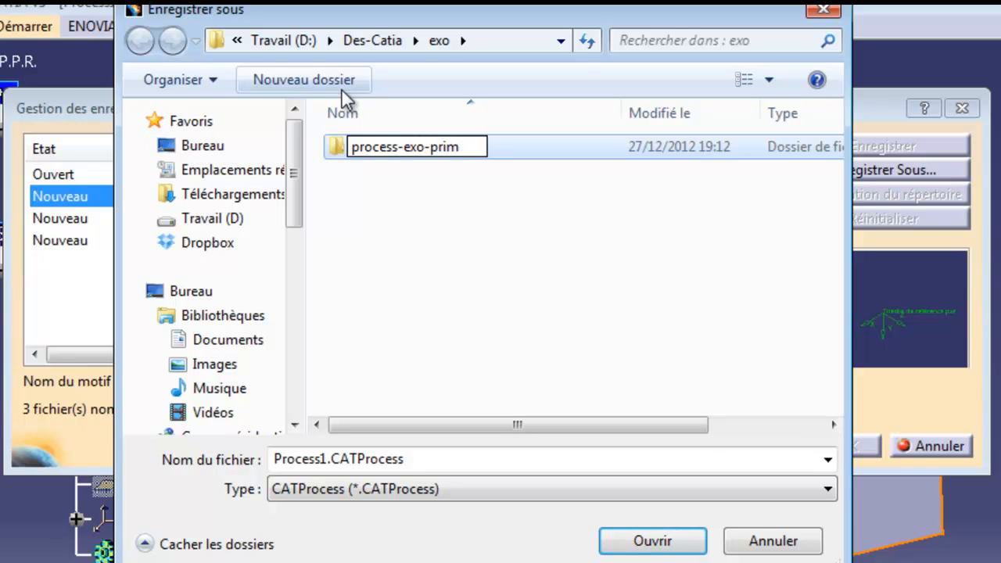
pyautogui.press('BackSpace')
pyautogui.write('sme')
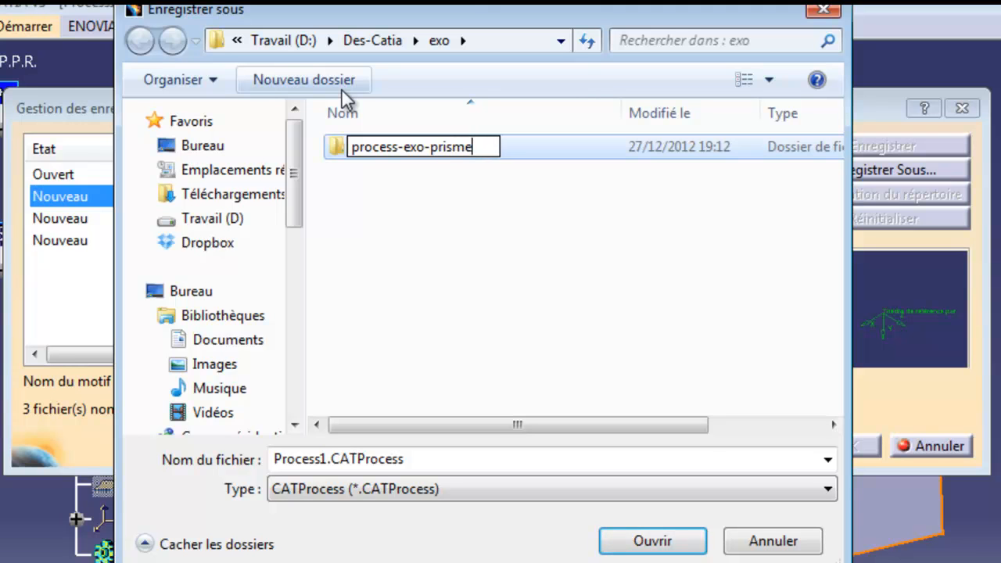
pyautogui.press('Return')
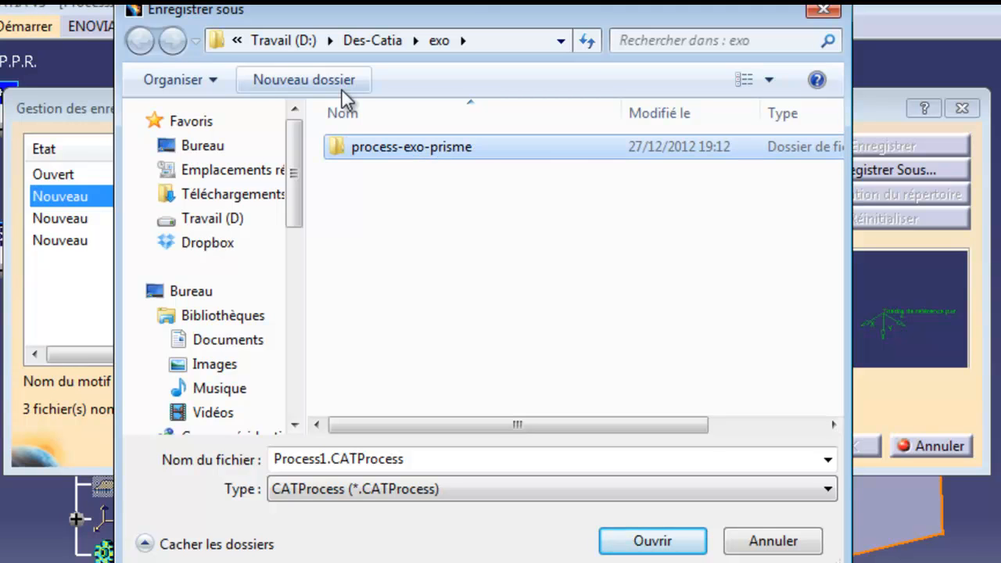
pyautogui.doubleClick(388, 151)
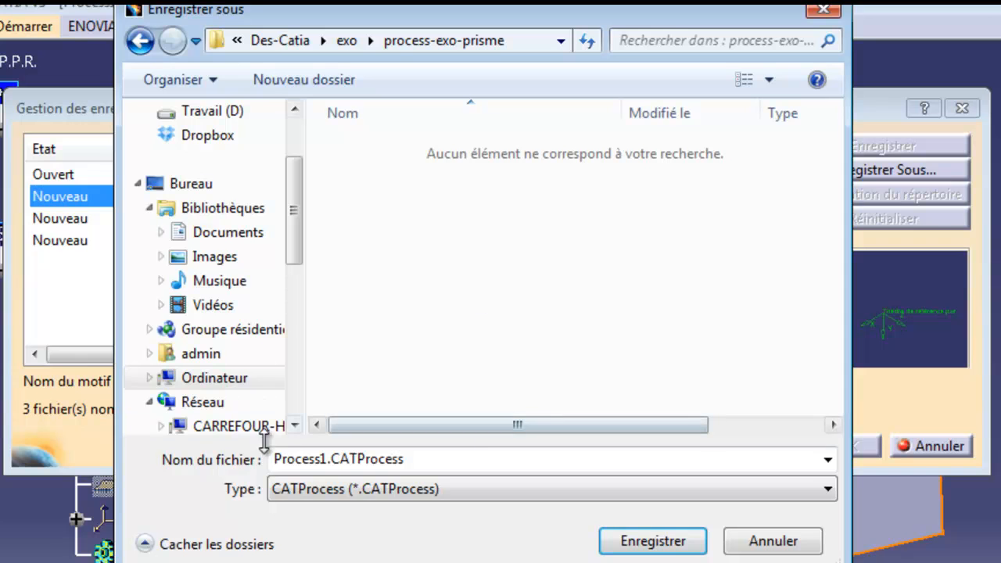
pyautogui.click(657, 547)
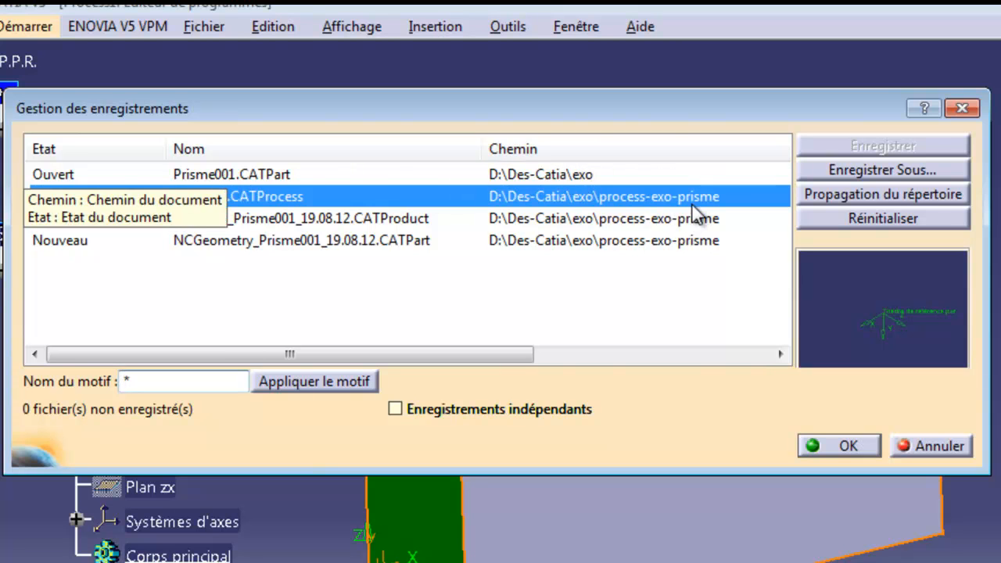
# - Propagate the process-exo-prisme directory to all the documents and save them, and expand Phase d'usinage.1 in the tree
pyautogui.click(824, 192)
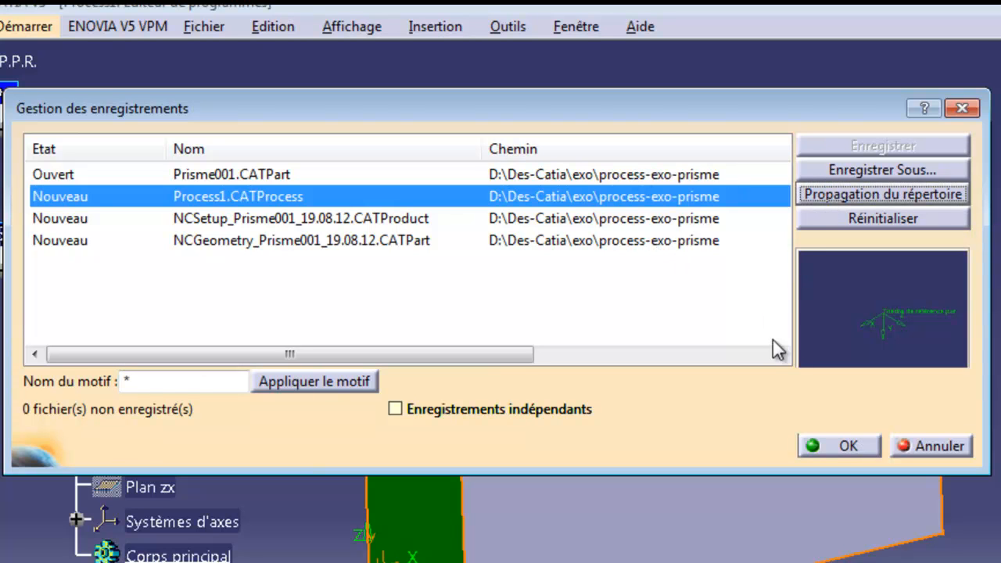
pyautogui.click(846, 446)
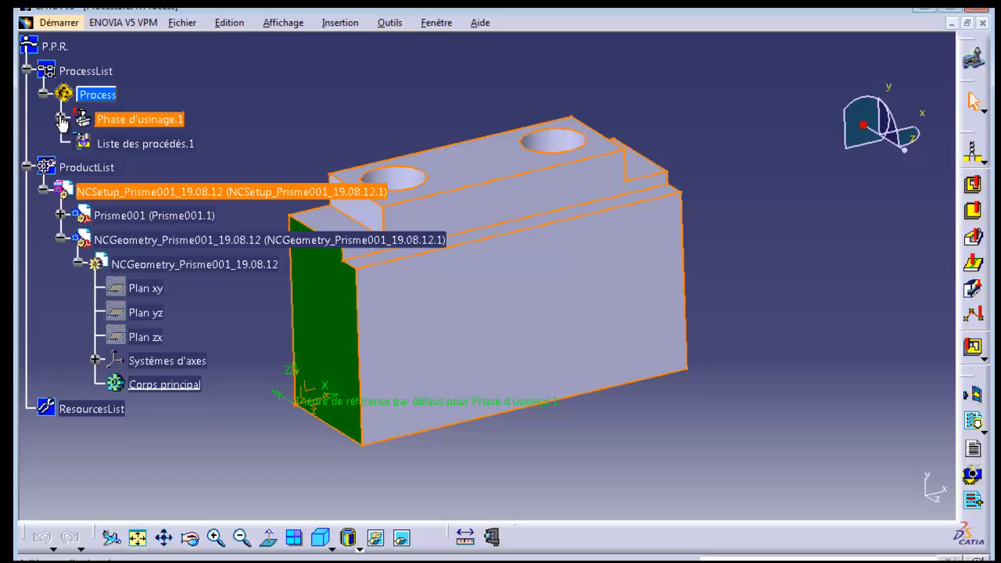
pyautogui.click(61, 119)
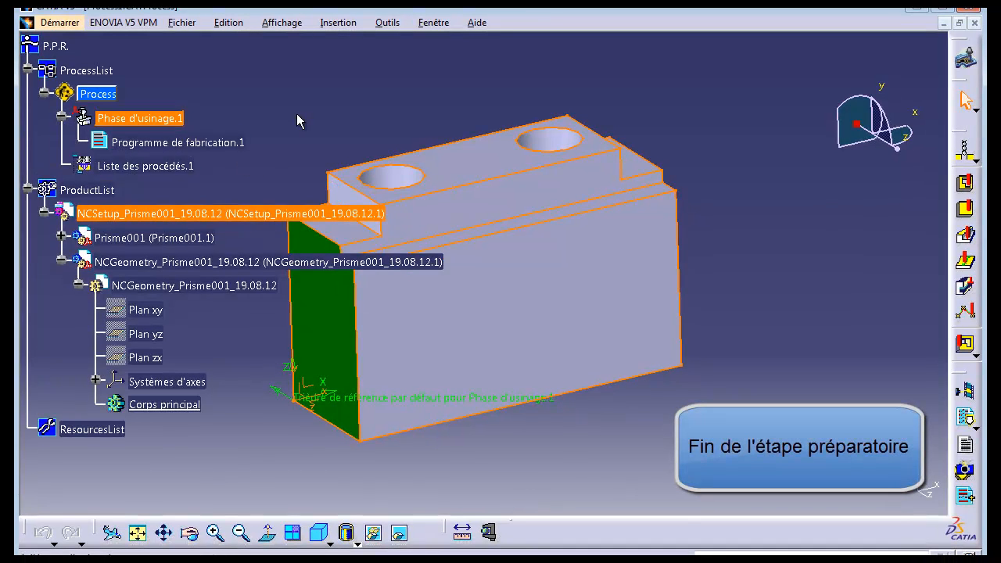